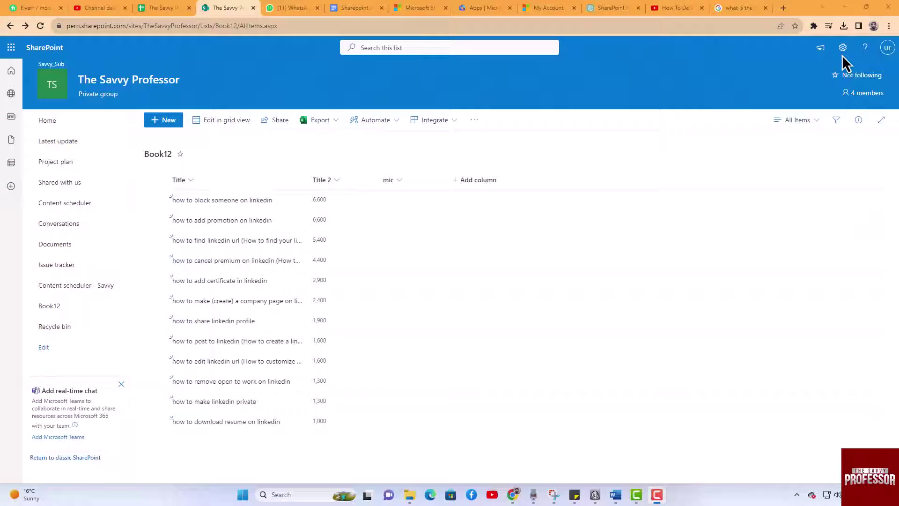
Open the Book12 list settings page from the site settings panel.
left_click(843, 50)
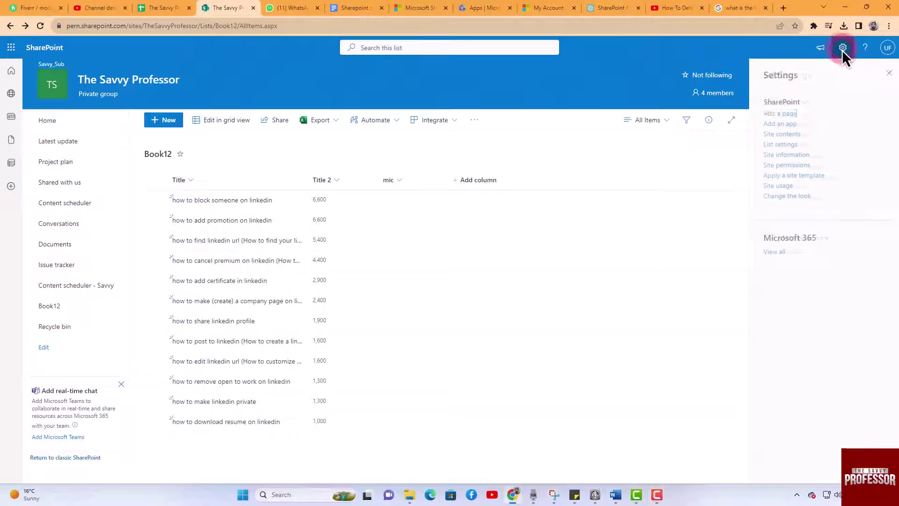
left_click(787, 145)
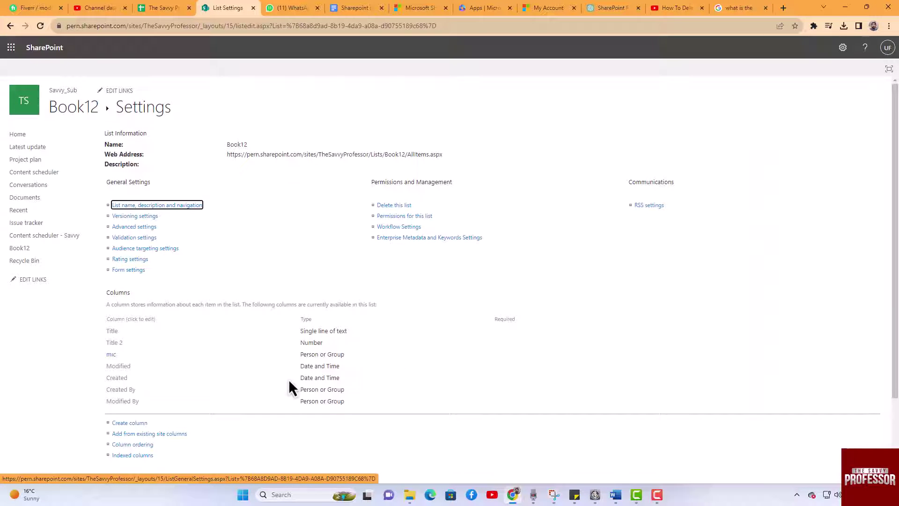
View the mic column's settings, return to Book12, and begin a new Number column.
left_click(111, 355)
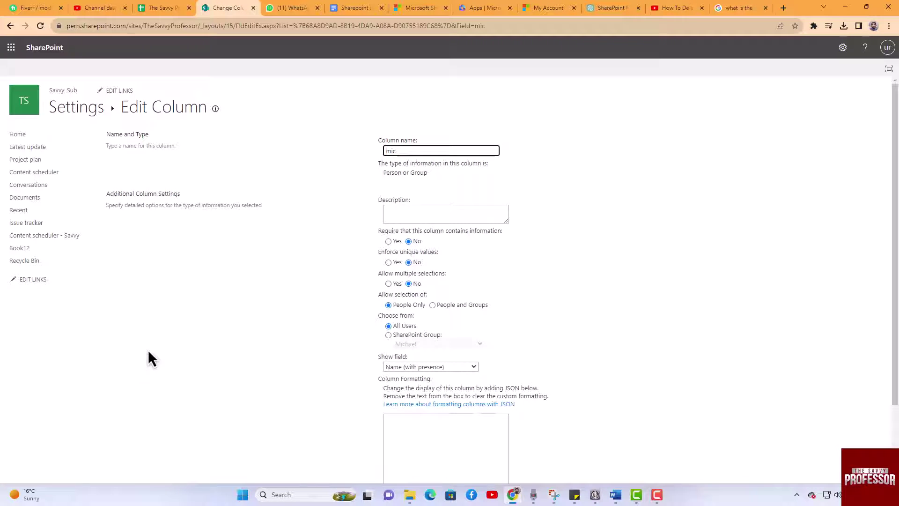
scroll(235, 337, "down", 2)
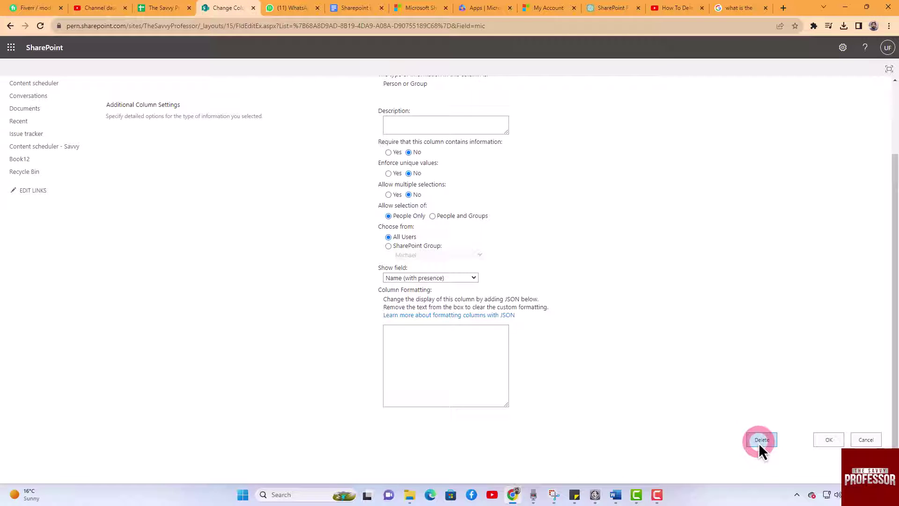
left_click(9, 28)
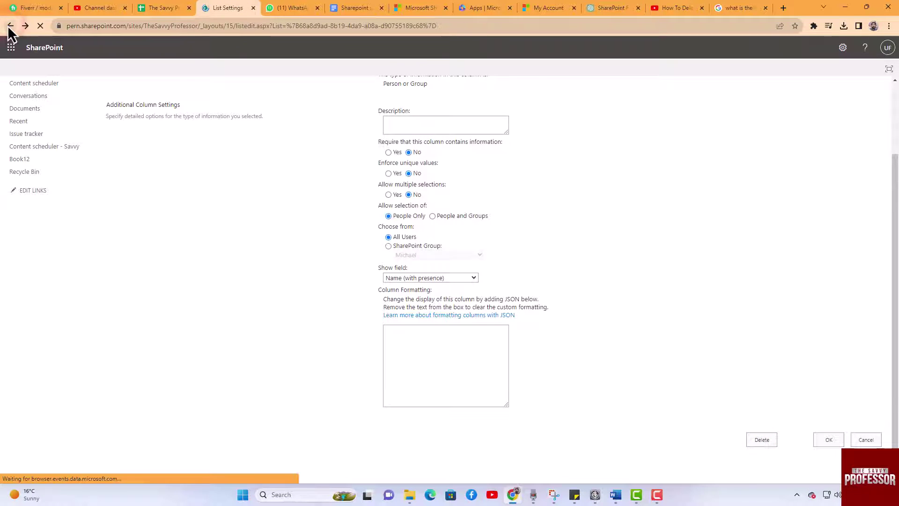
left_click(9, 28)
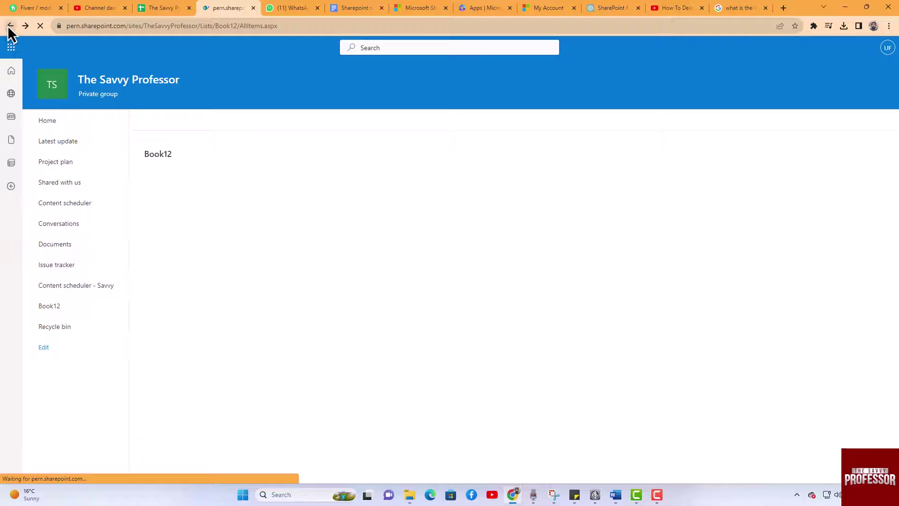
left_click(480, 182)
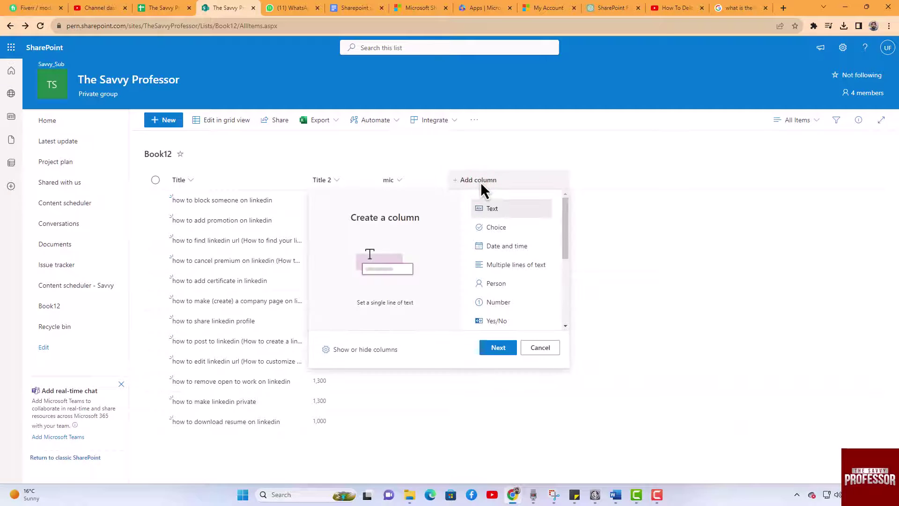
left_click(499, 309)
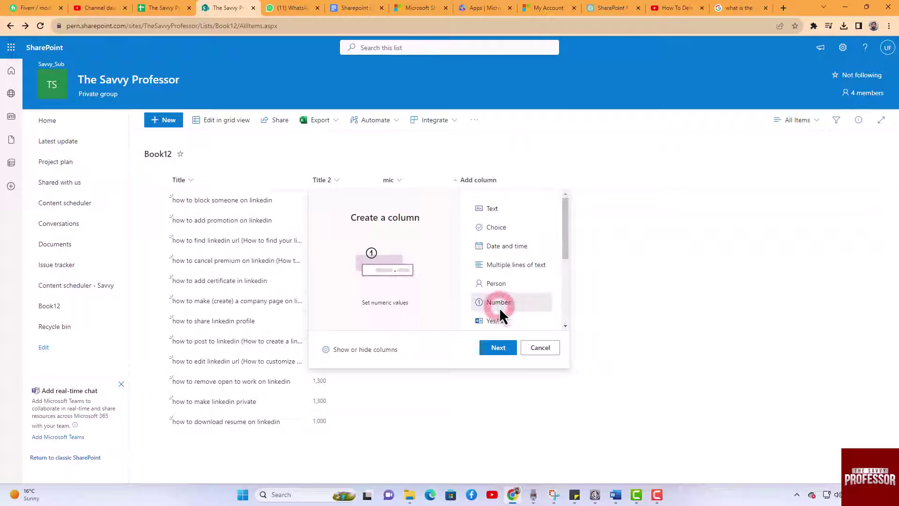
Fill in the new Number column with name 'price' and description 'price'.
left_click(502, 352)
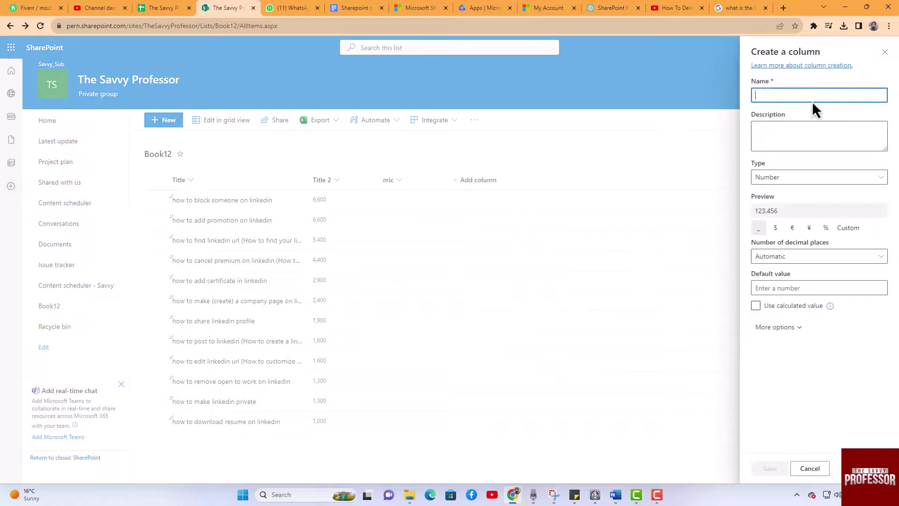
type("price")
left_click(774, 137)
type("price")
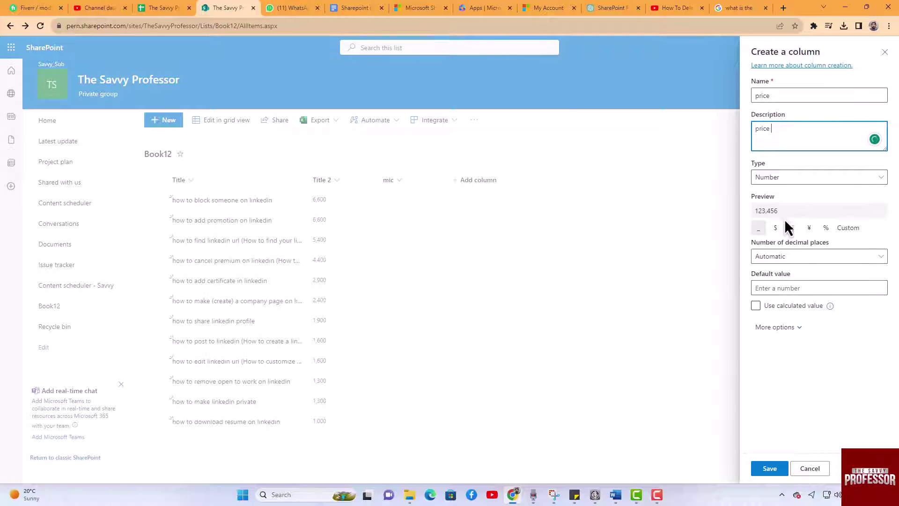
Save the price column so it shows in Book12 alongside Title, Title 2 and mic.
left_click(776, 471)
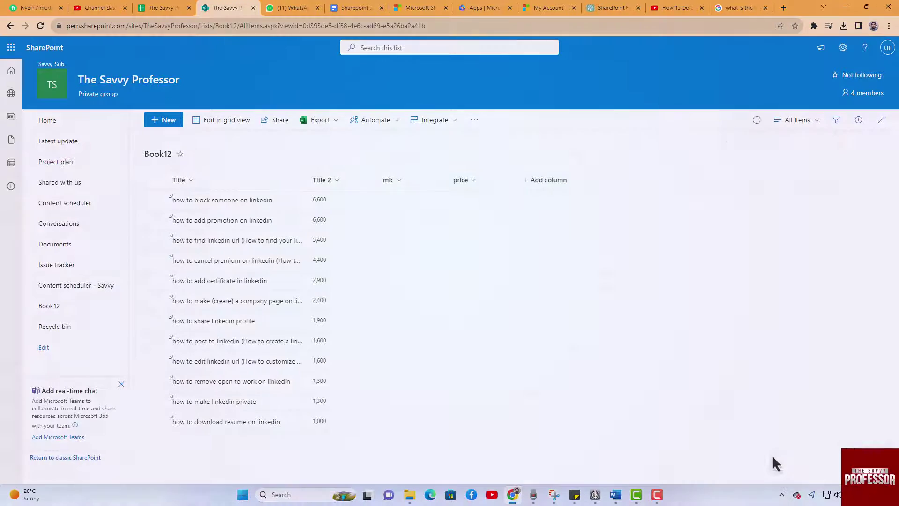